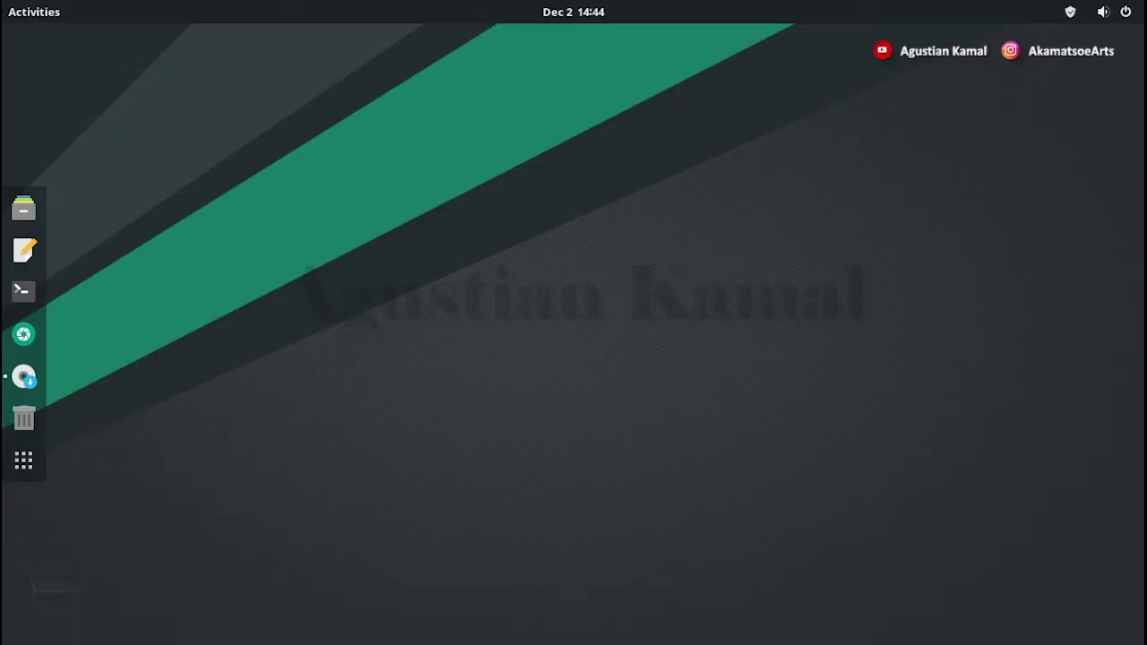
# In the Manjaro Linux Installer, create an 8 MiB unformatted partition in the free space with the bios-grub flag
pyautogui.click(25, 379)
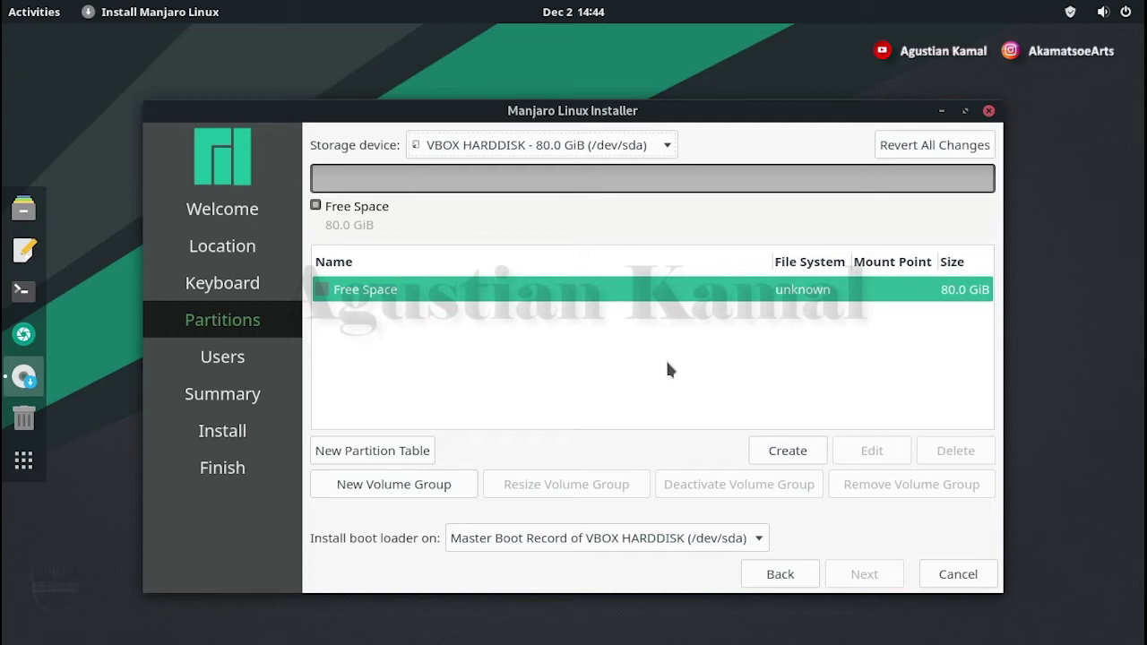
pyautogui.click(389, 289)
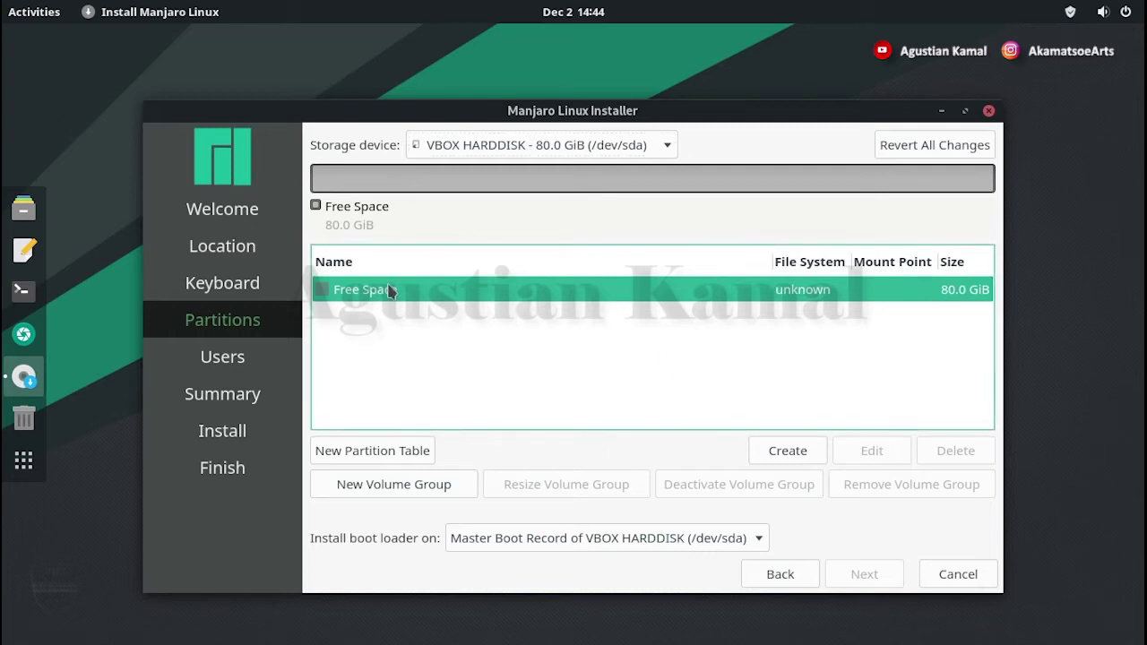
pyautogui.click(792, 454)
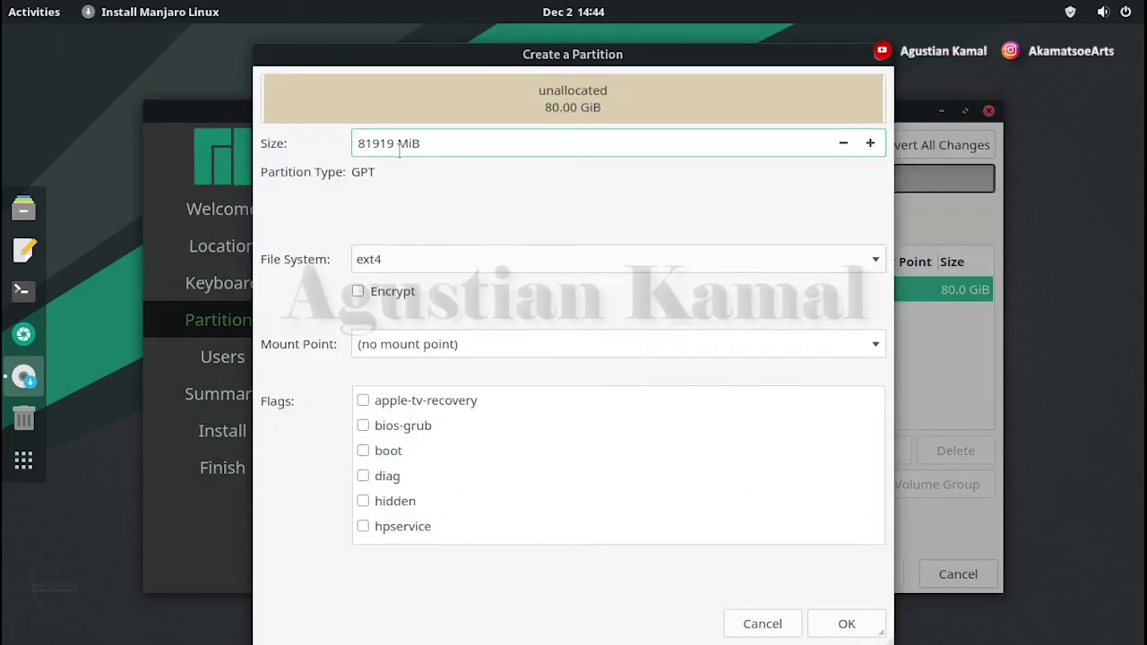
pyautogui.moveTo(396, 146); pyautogui.dragTo(345, 146)
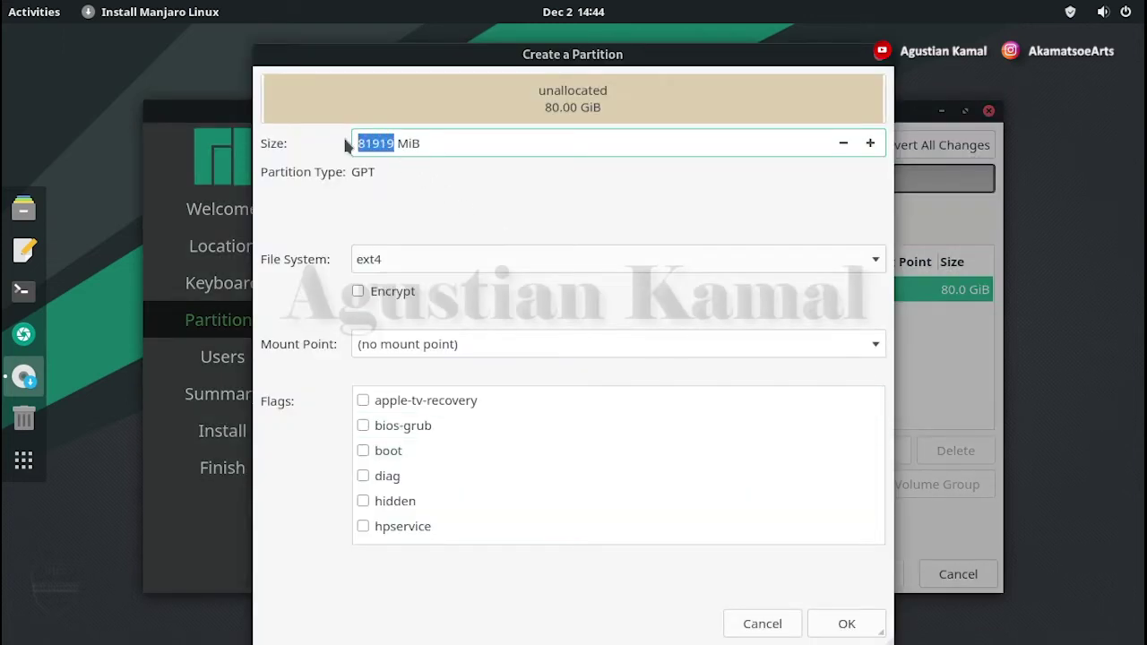
pyautogui.write('8')
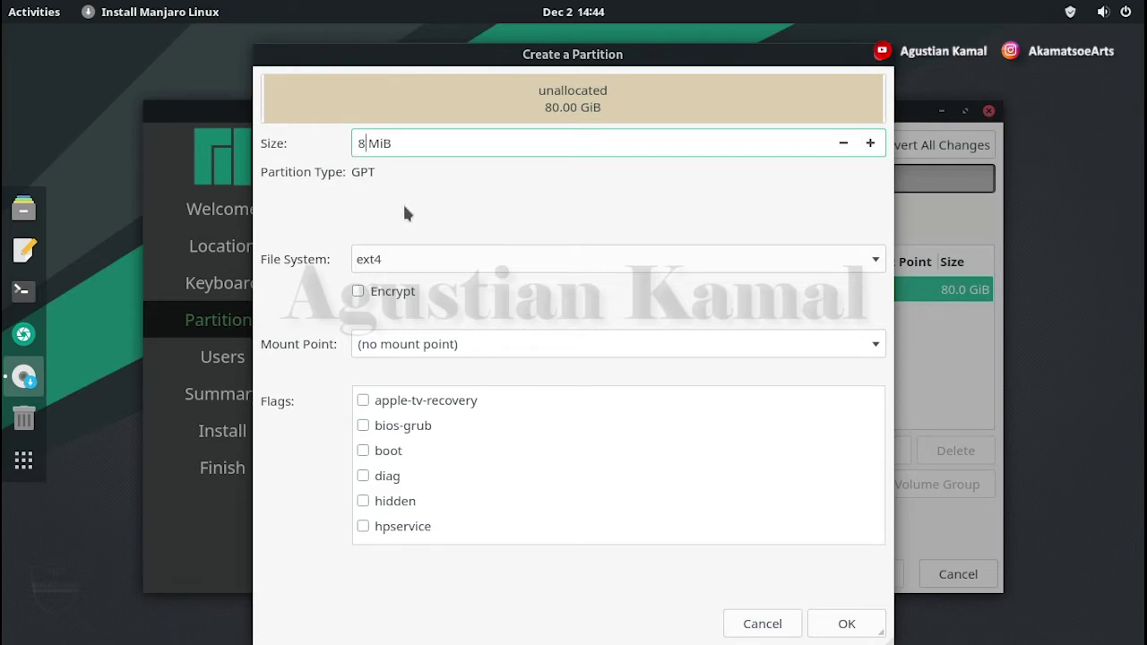
pyautogui.click(422, 259)
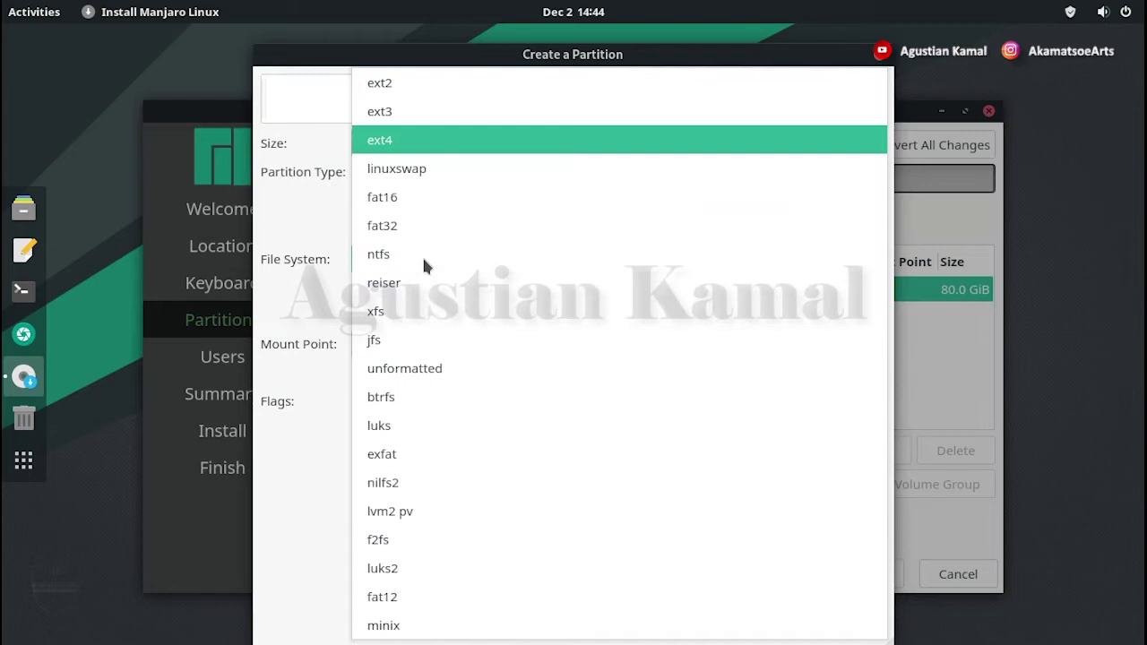
pyautogui.click(435, 373)
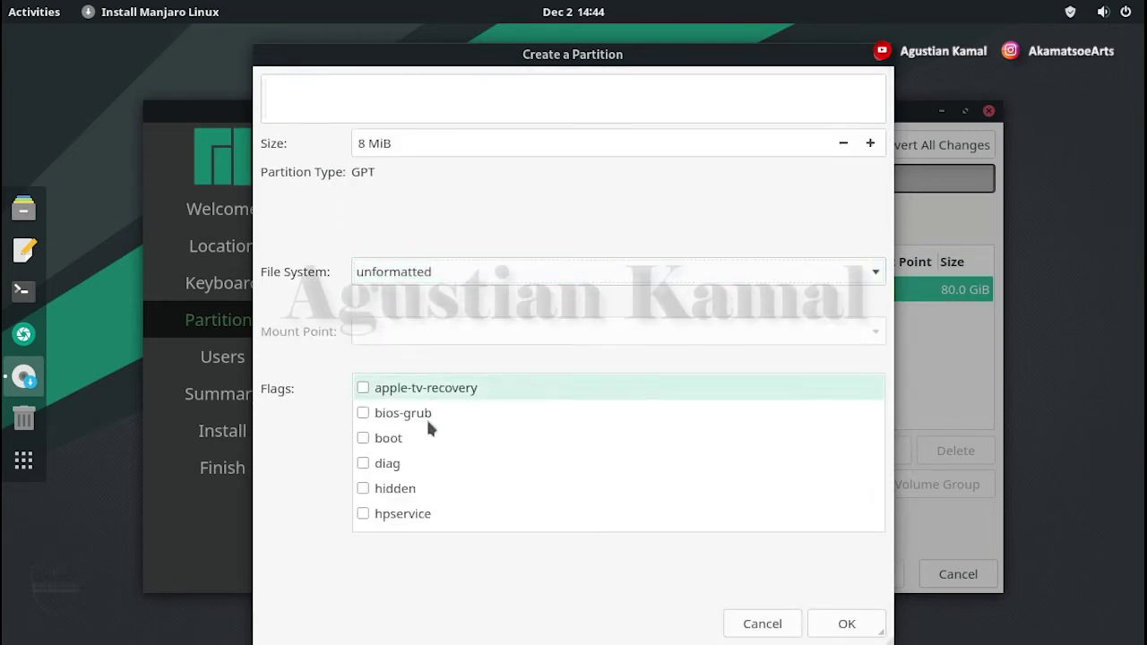
pyautogui.click(363, 414)
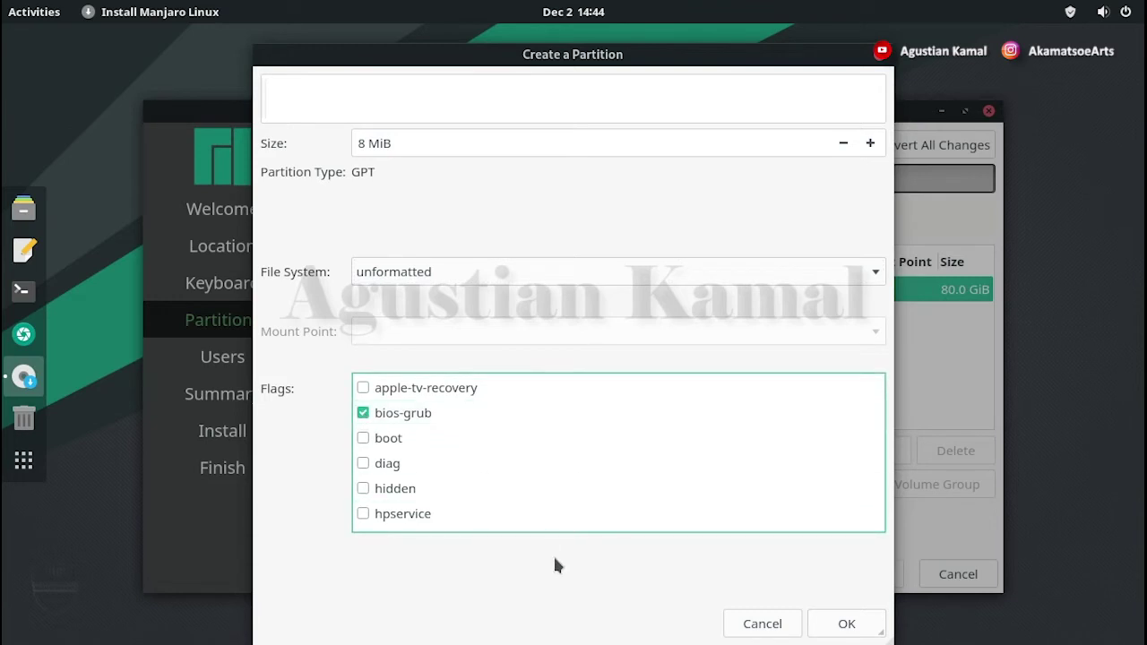
pyautogui.click(847, 623)
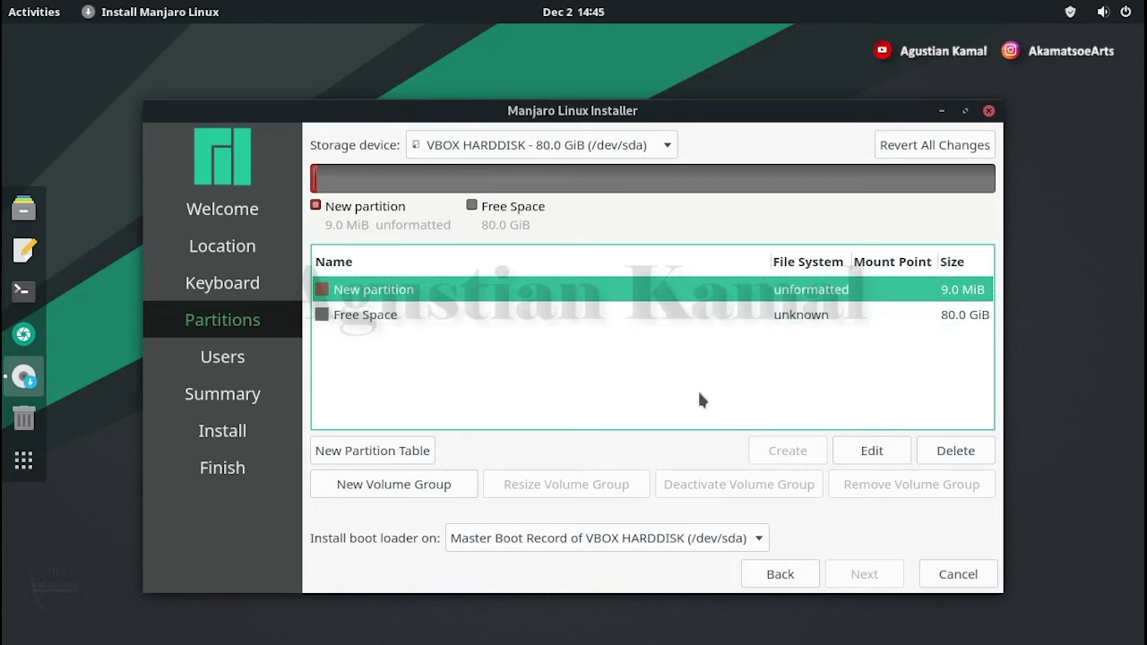
# Create a 4096 MiB linuxswap partition in the remaining free space with the swap flag
pyautogui.press('Down')
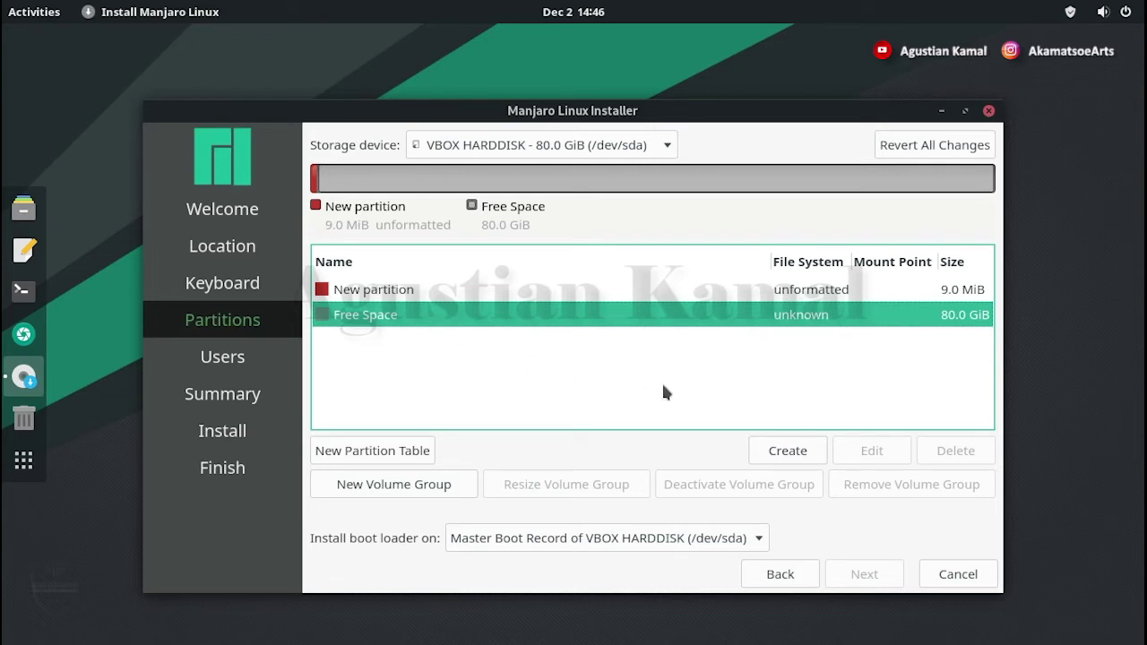
pyautogui.click(782, 447)
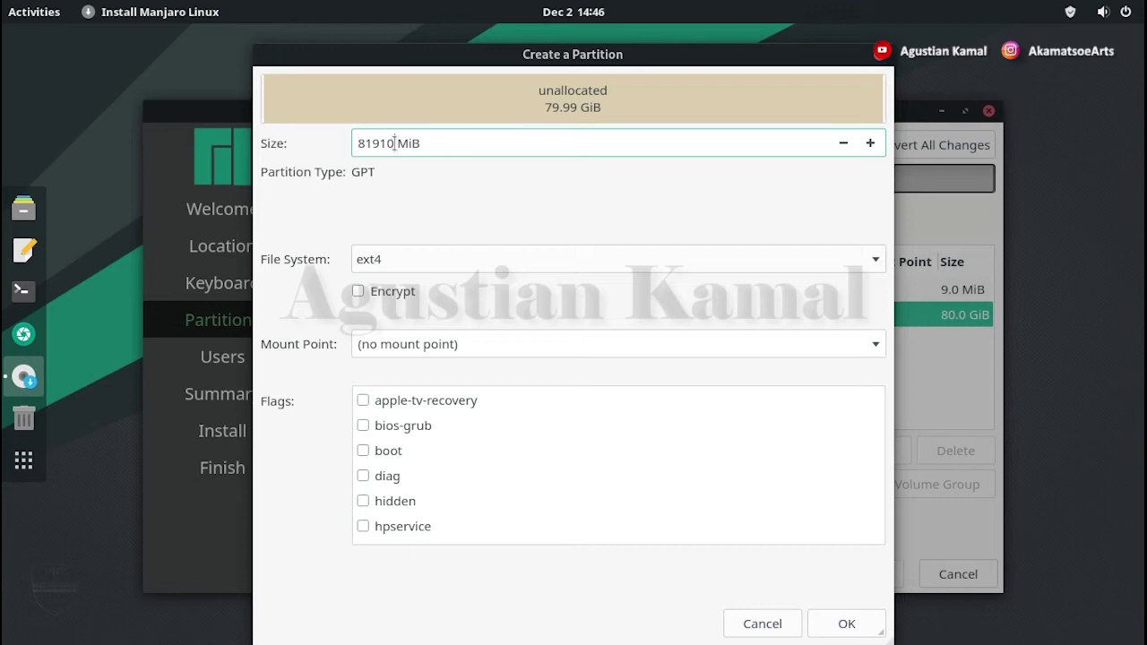
pyautogui.moveTo(395, 143); pyautogui.dragTo(291, 142)
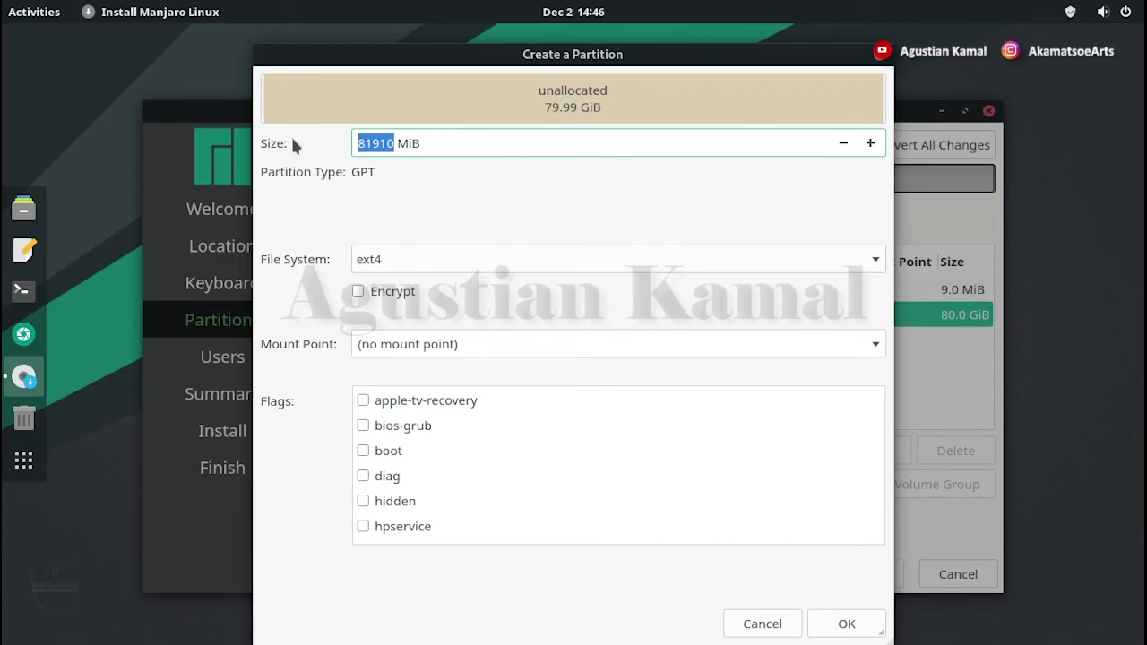
pyautogui.write('4096')
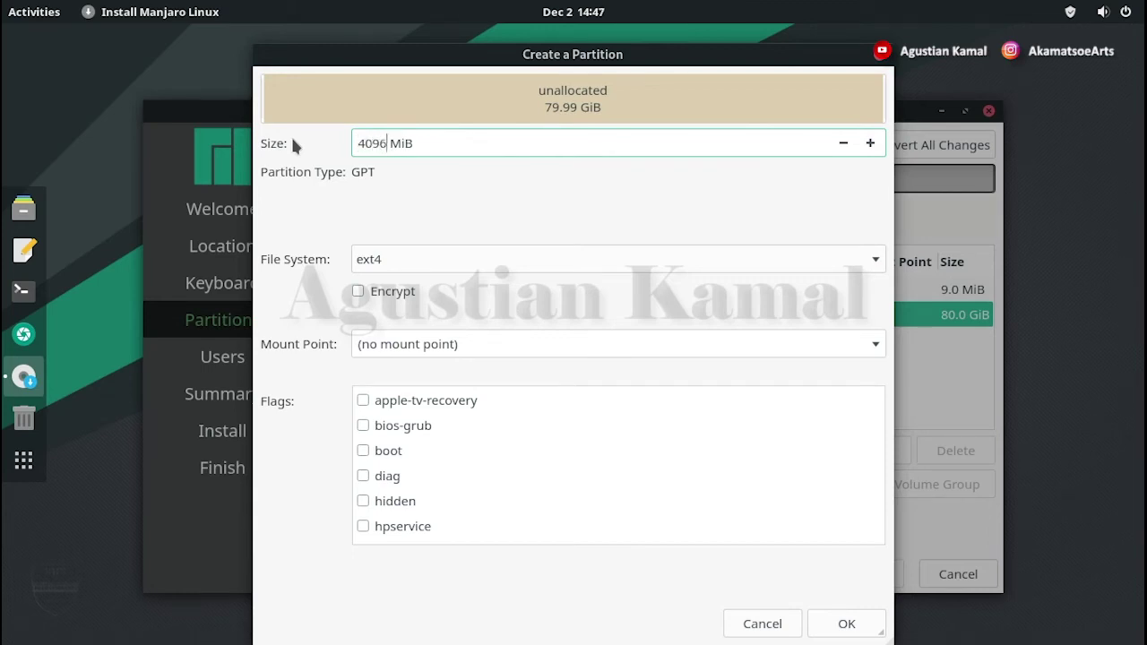
pyautogui.click(394, 259)
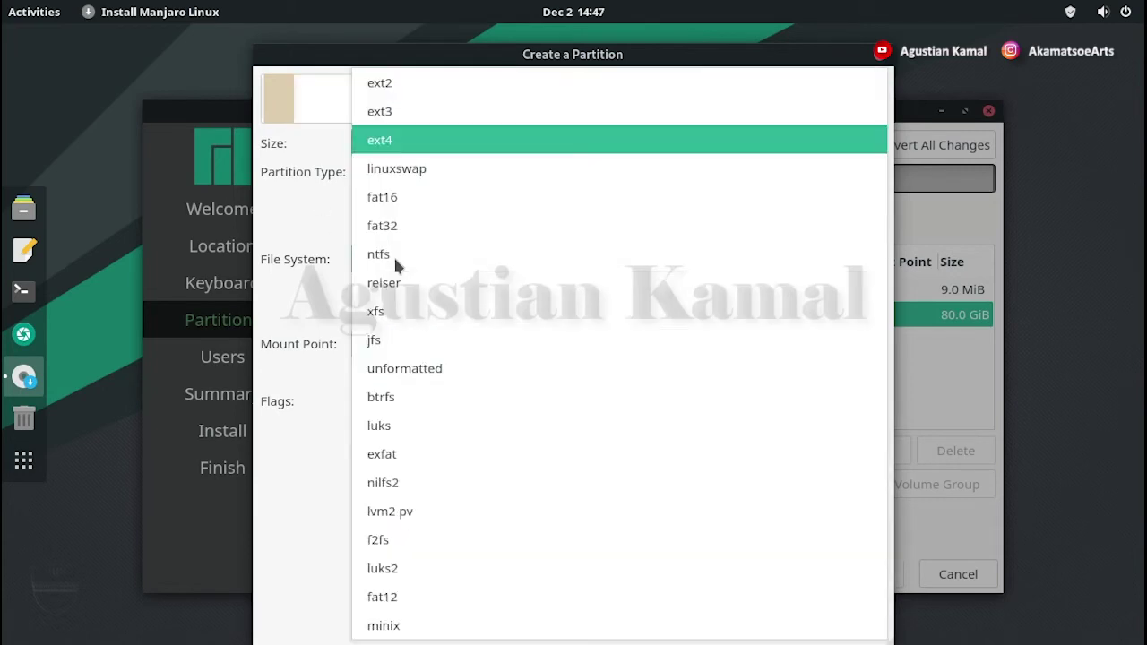
pyautogui.click(425, 166)
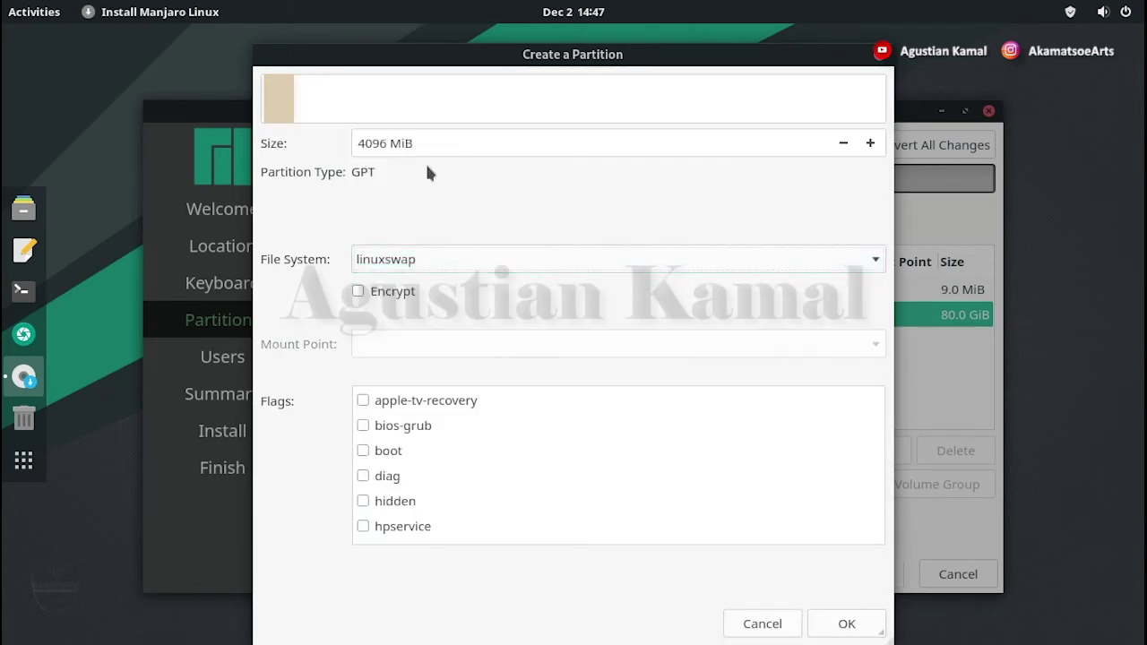
pyautogui.scroll(-4, 391, 464)
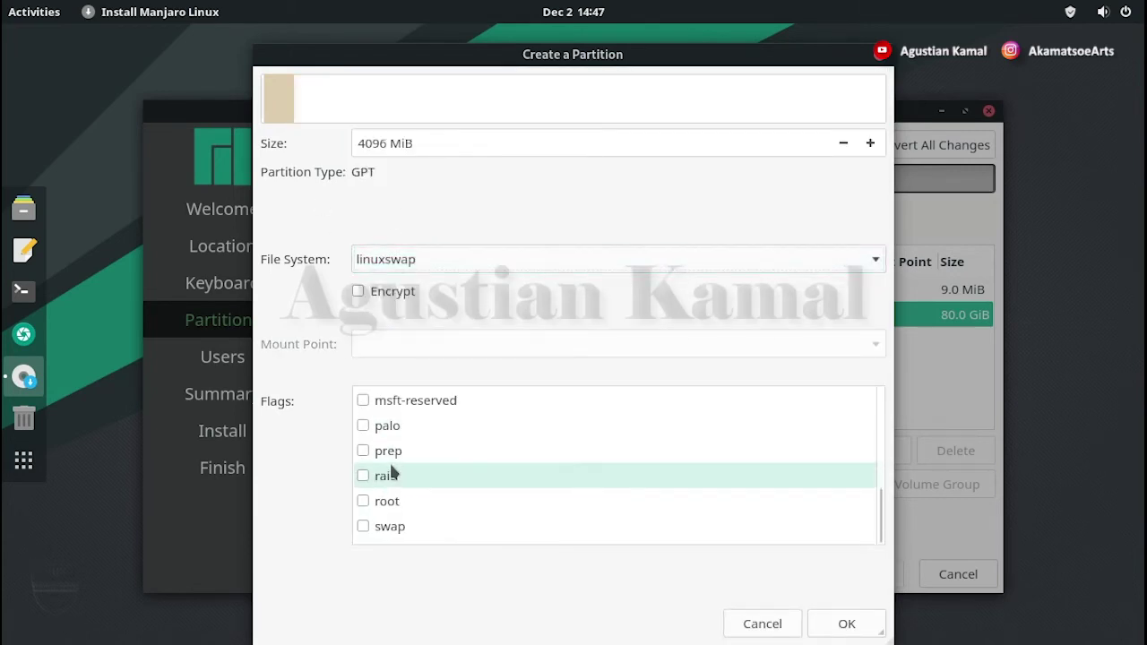
pyautogui.click(365, 528)
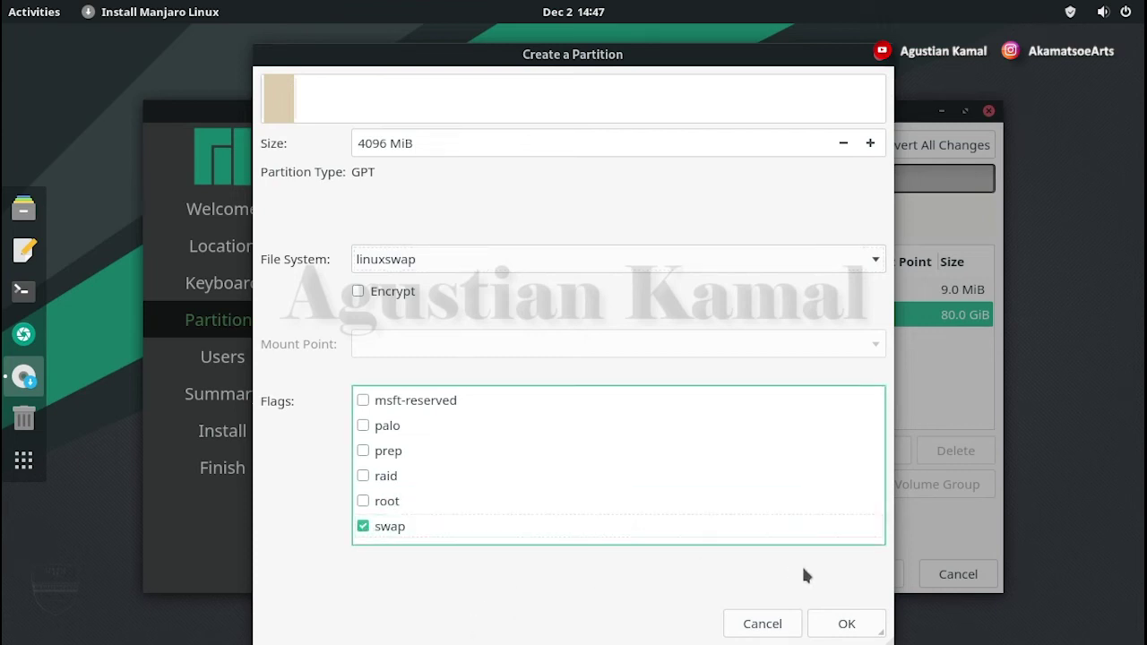
pyautogui.click(847, 624)
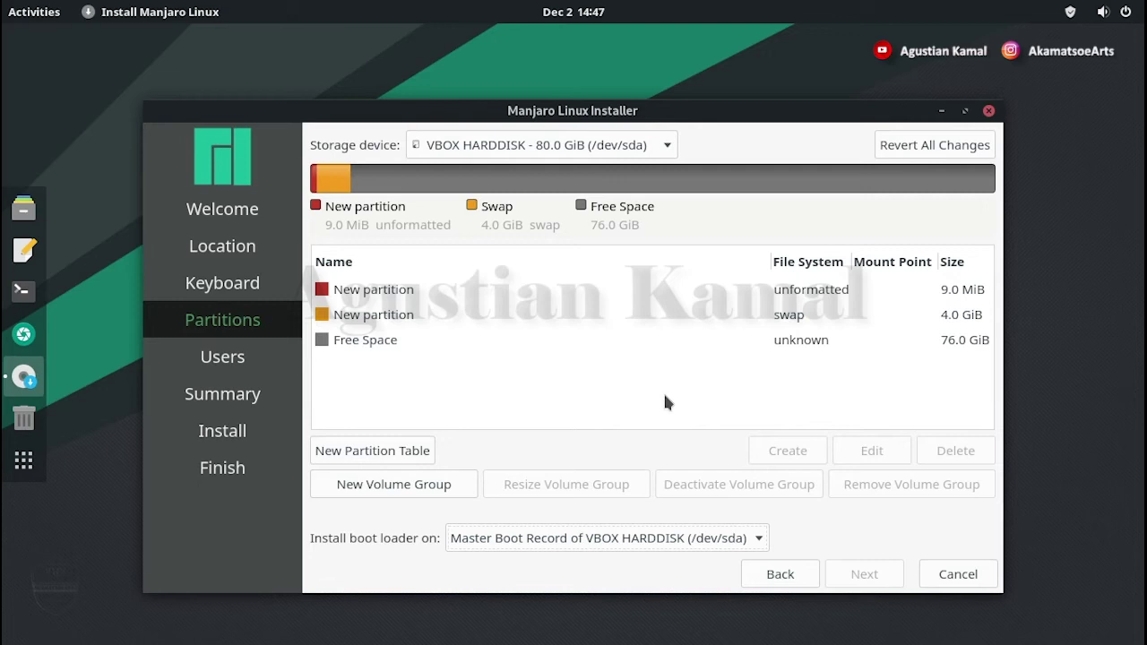
# Create an ext4 partition from all the remaining free space with mount point / and the root flag
pyautogui.click(749, 316)
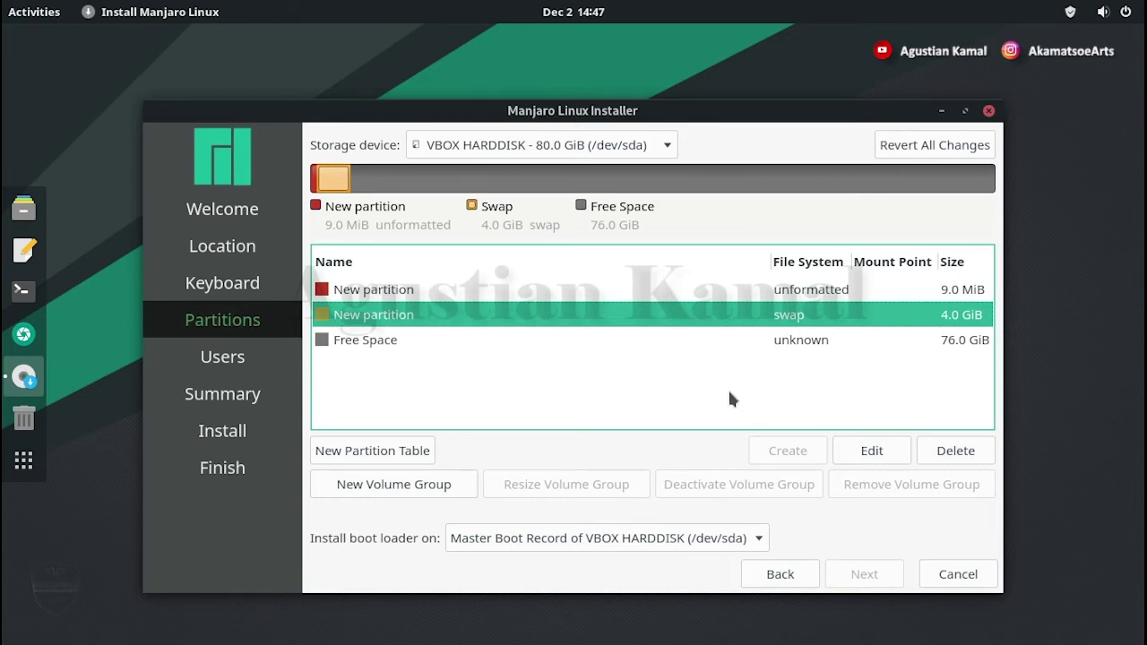
pyautogui.click(685, 342)
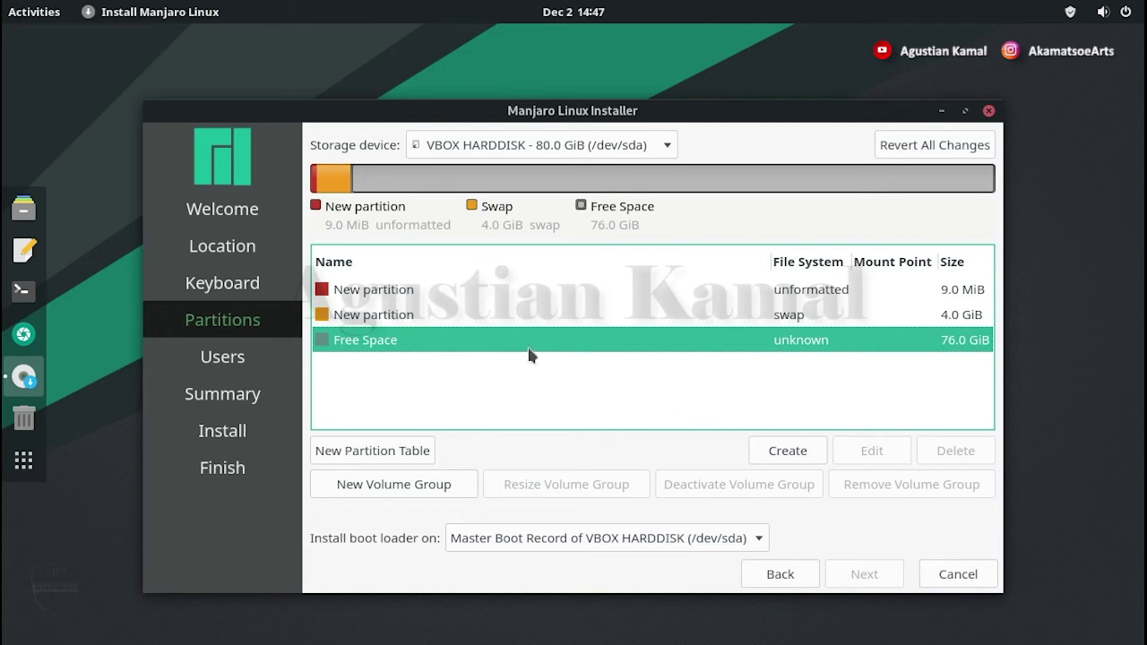
pyautogui.click(788, 450)
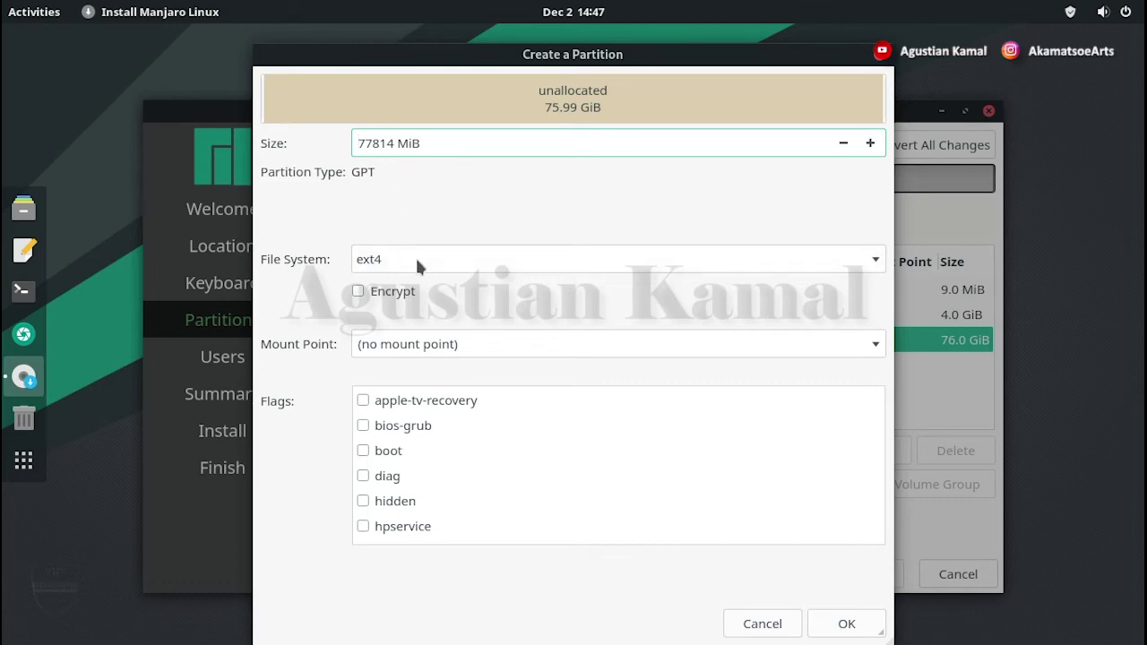
pyautogui.click(876, 344)
pyautogui.click(683, 382)
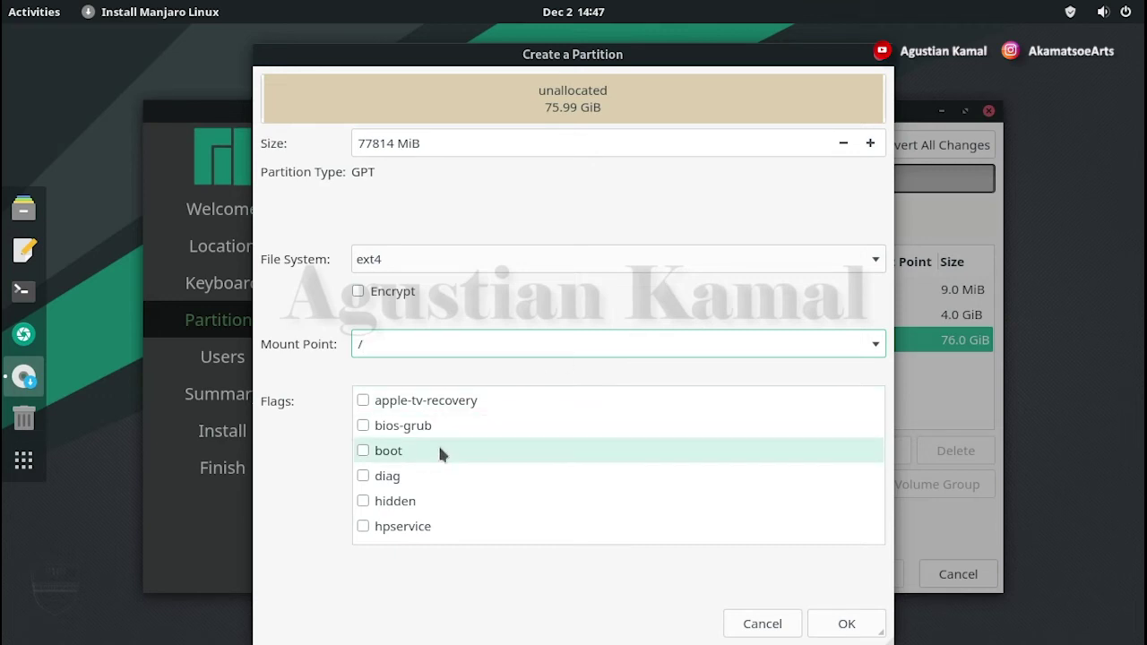
pyautogui.scroll(-5, 438, 462)
pyautogui.click(364, 502)
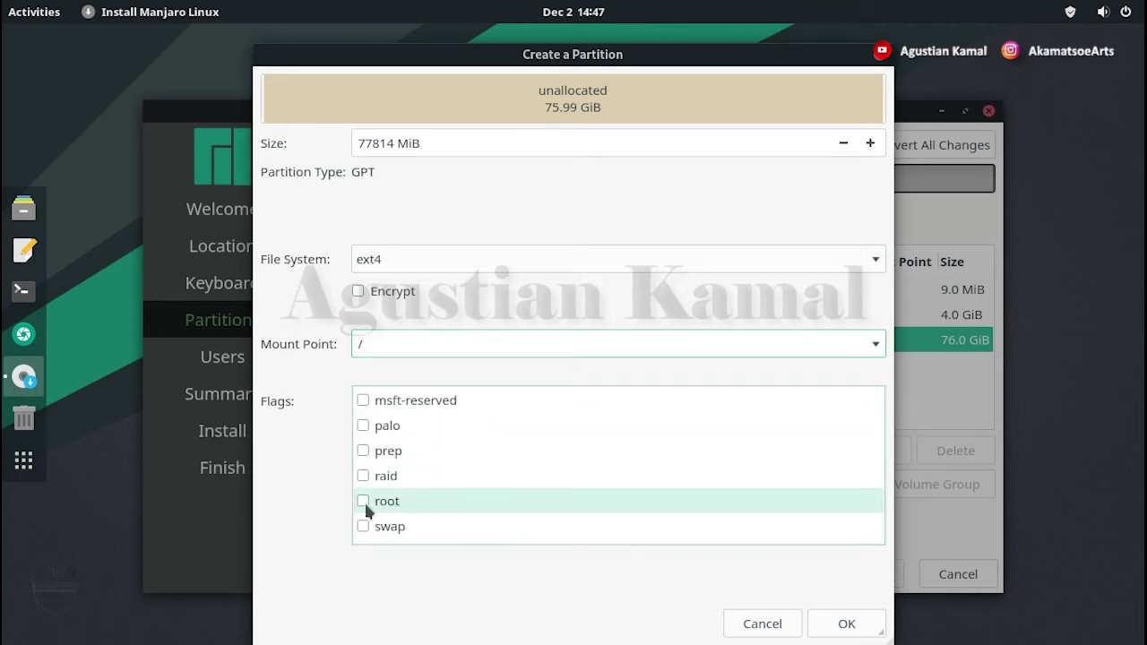
pyautogui.click(847, 625)
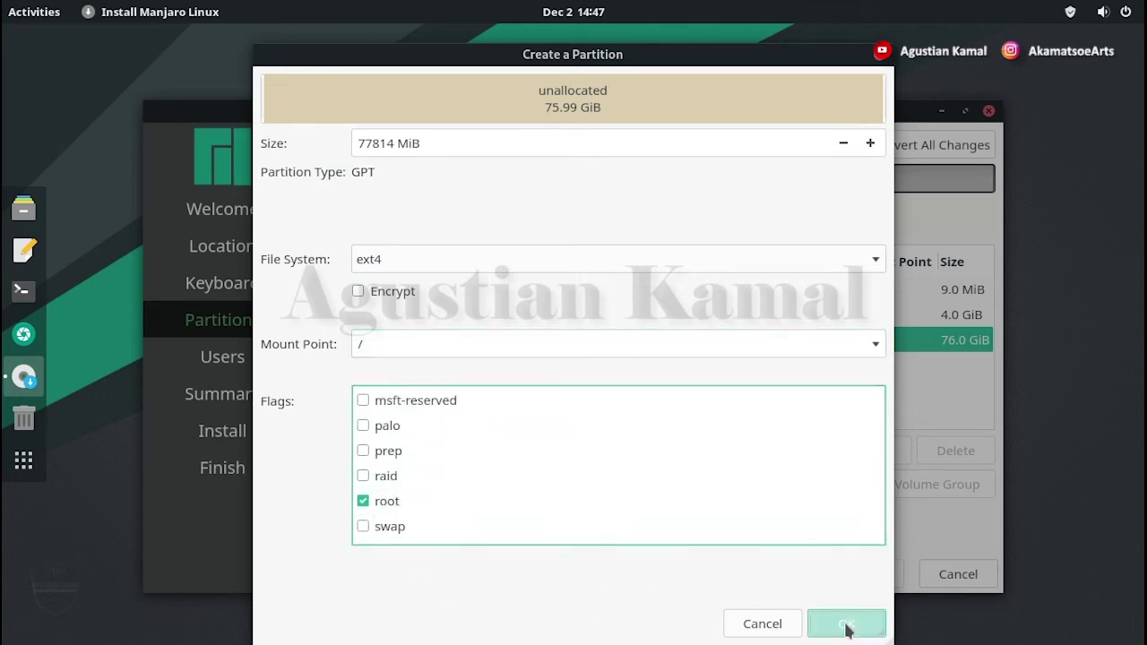
# Choose Master Boot Record of VBOX HARDDISK (/dev/sda) as the boot loader location and review the new partitions
pyautogui.click(635, 339)
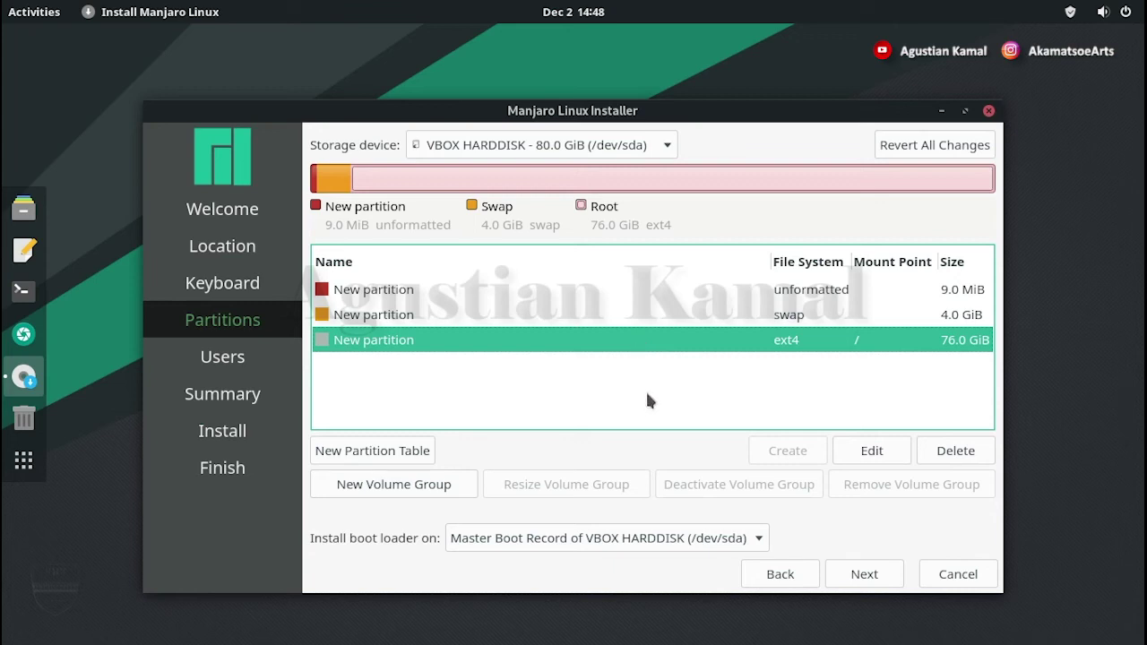
pyautogui.click(650, 543)
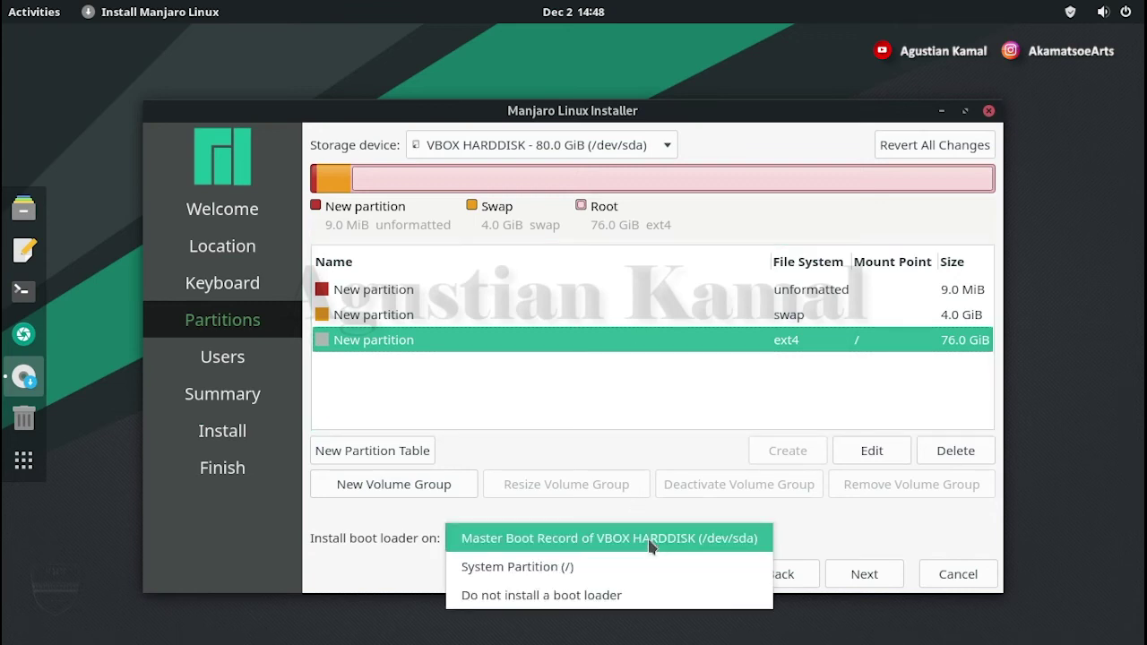
pyautogui.click(651, 541)
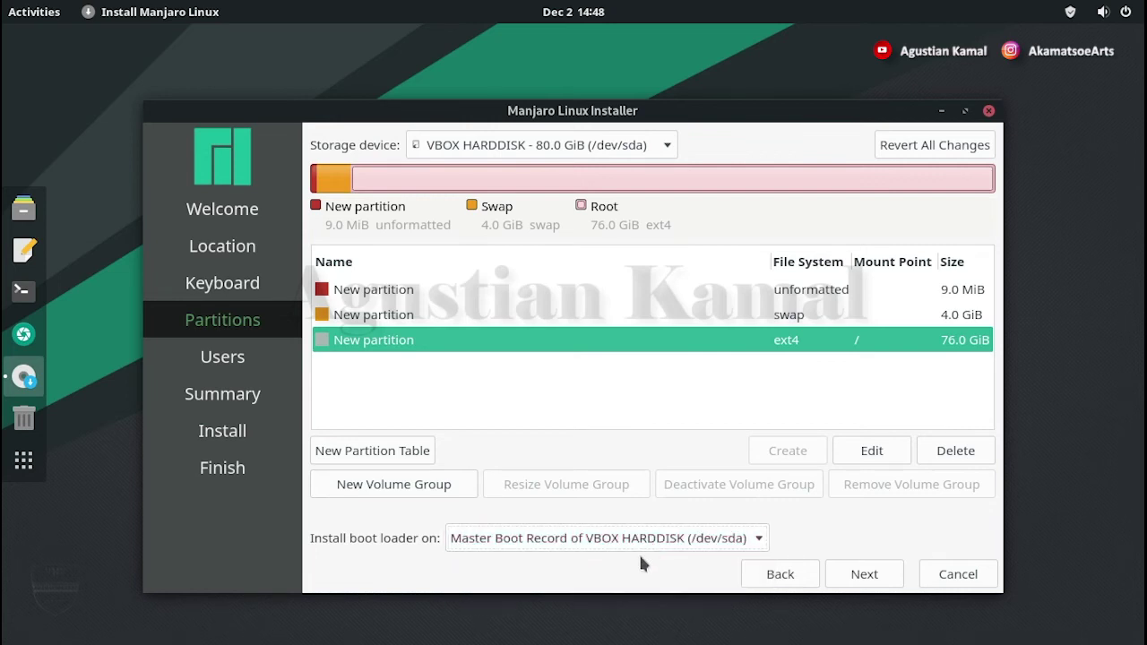
pyautogui.click(701, 315)
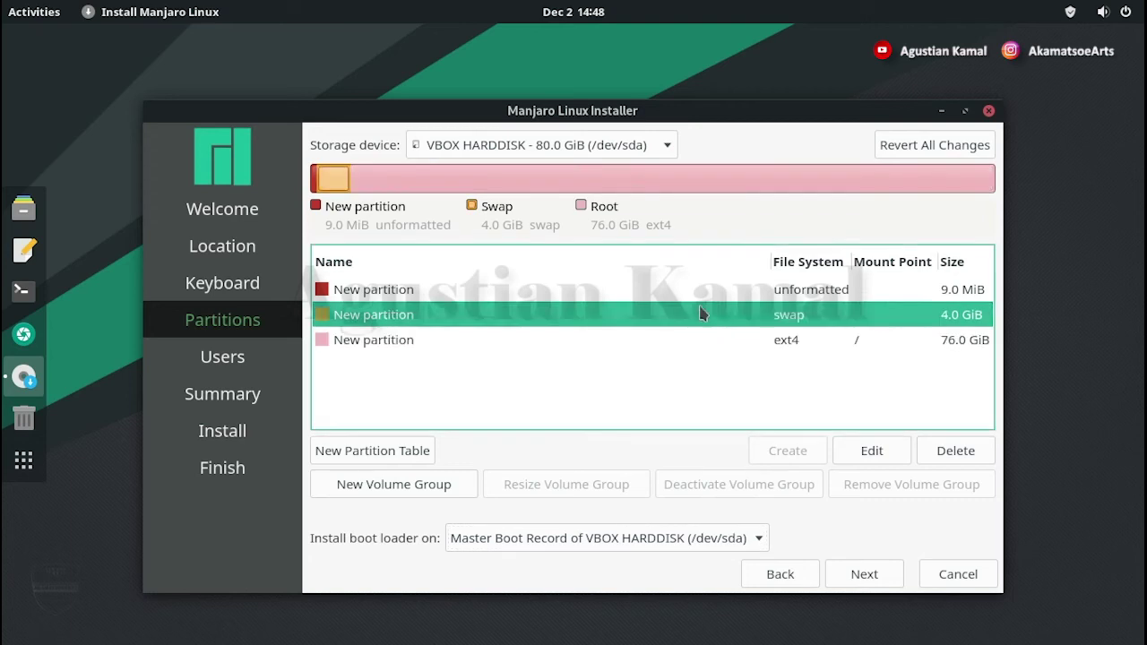
pyautogui.click(702, 296)
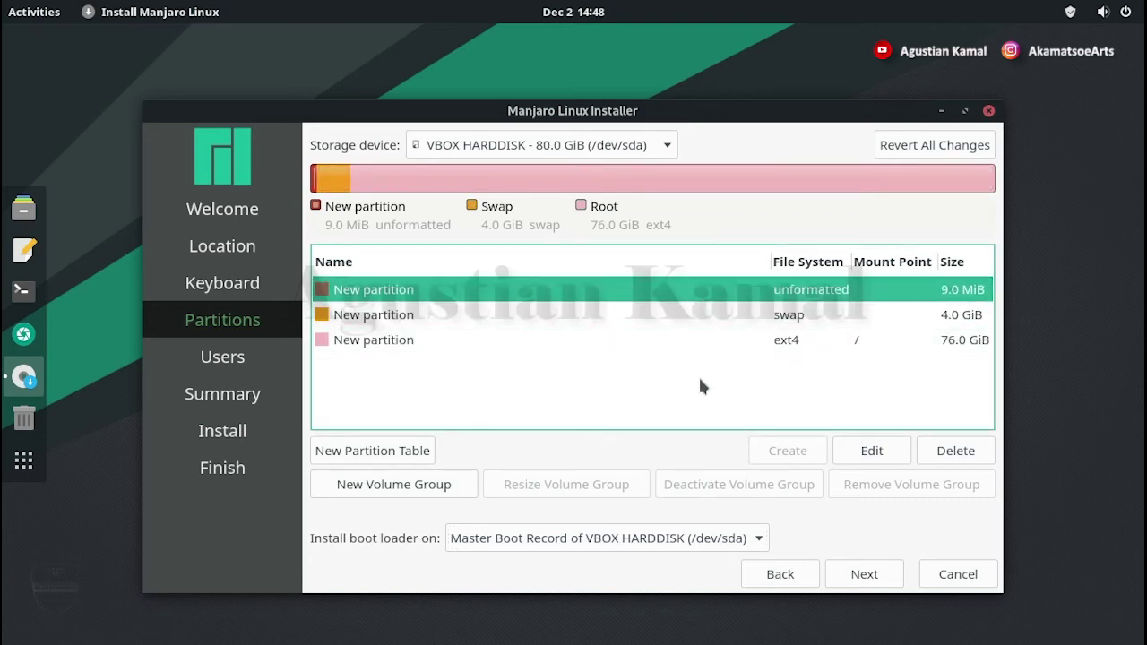